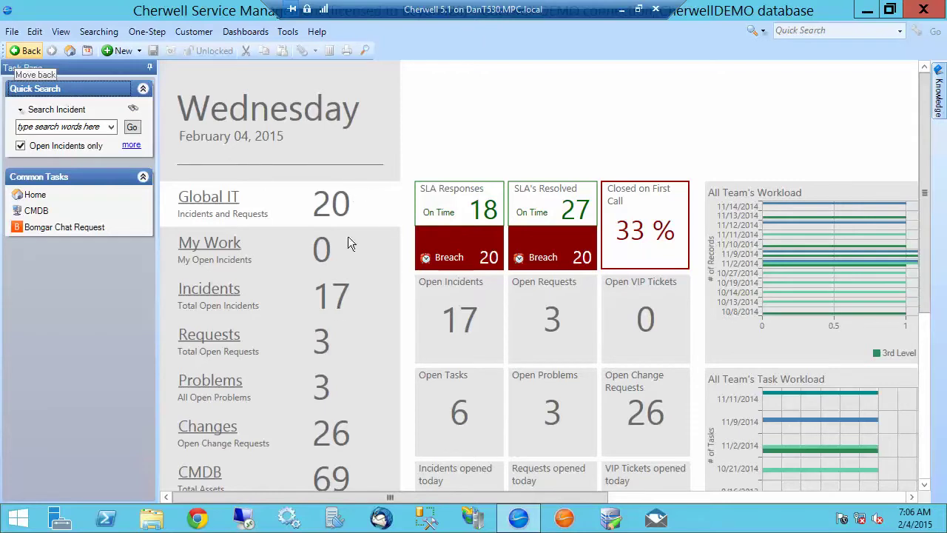
- Open a blank e-mail message, review its sending account, recipient and Attach to recipients settings, and cancel it
click(11, 32)
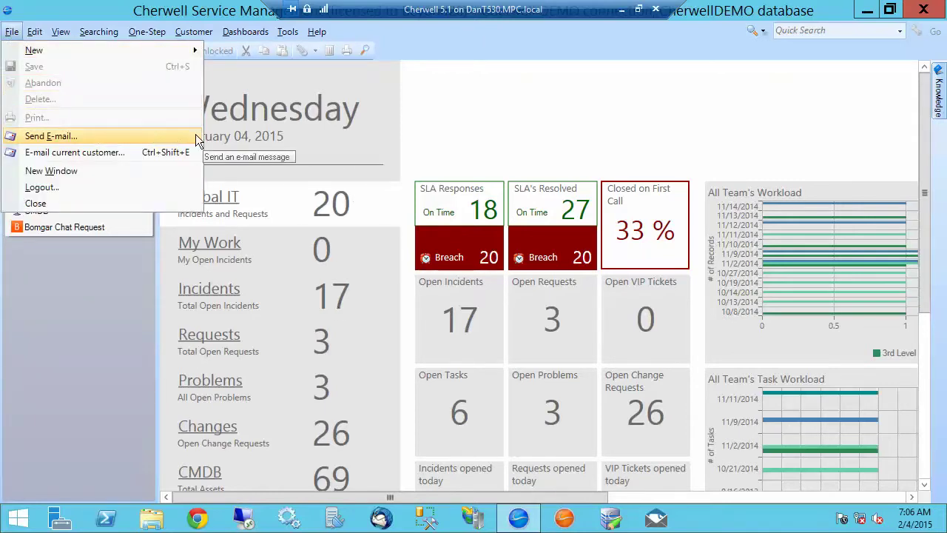
click(120, 137)
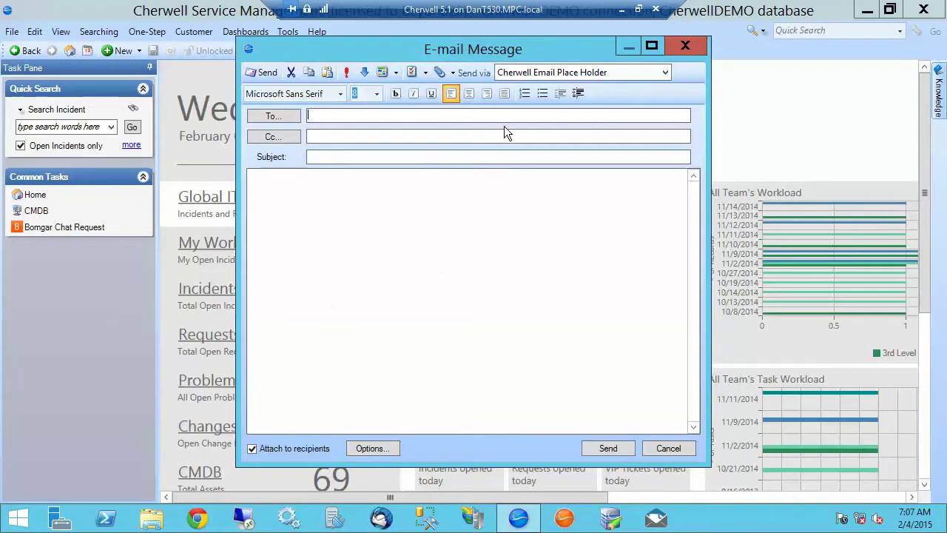
click(665, 72)
click(322, 116)
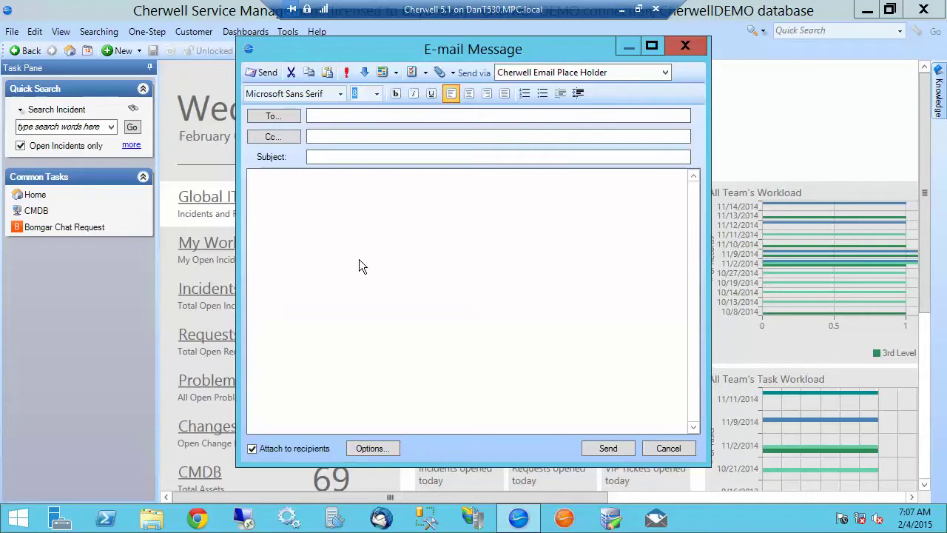
click(252, 449)
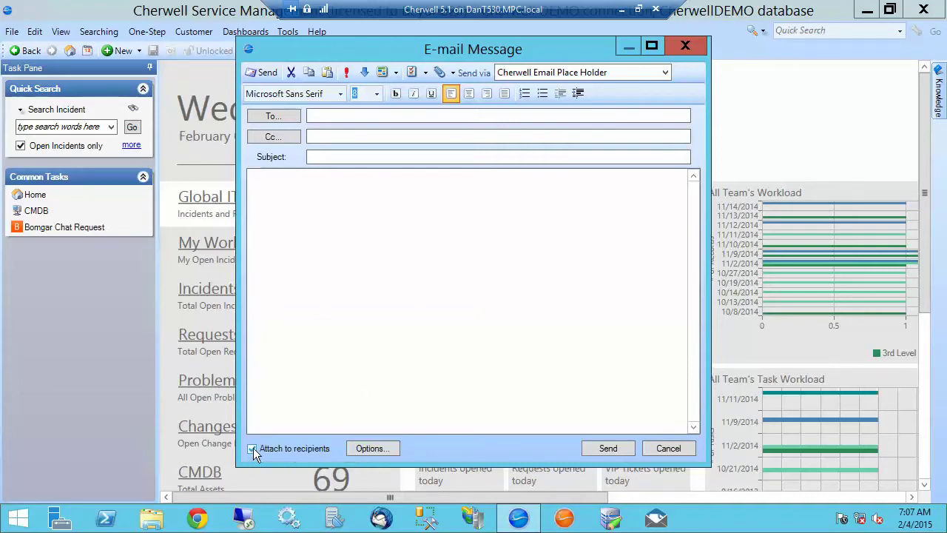
click(667, 449)
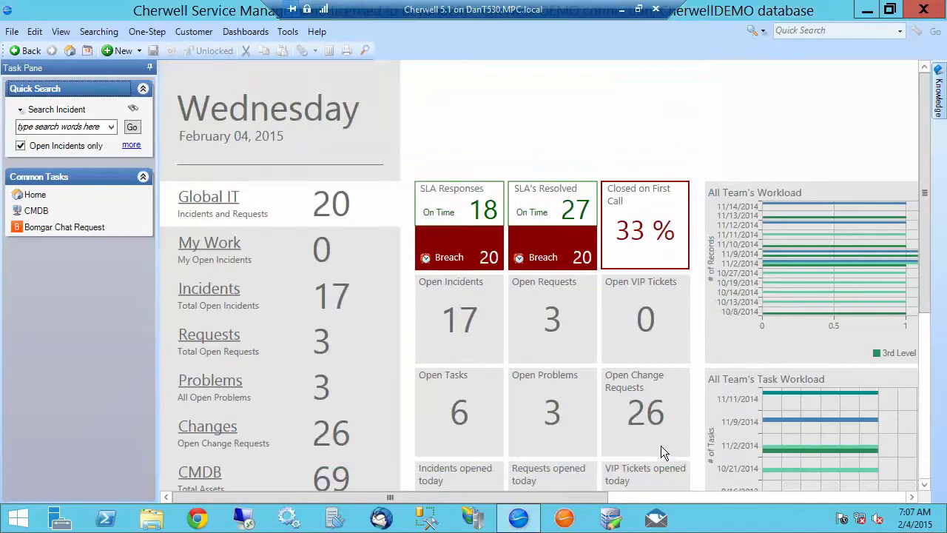
- Try to e-mail the current customer from the home dashboard with no record open, and cancel the message
click(12, 31)
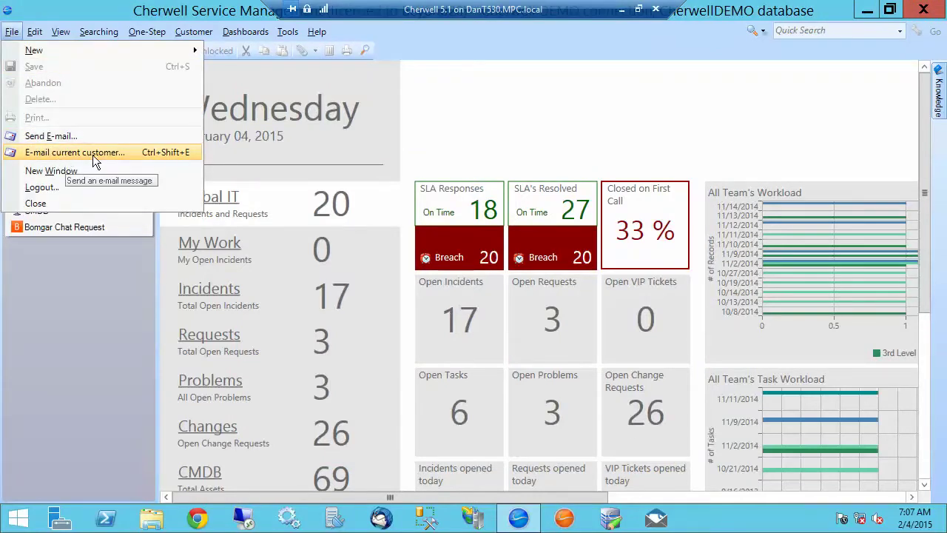
click(133, 151)
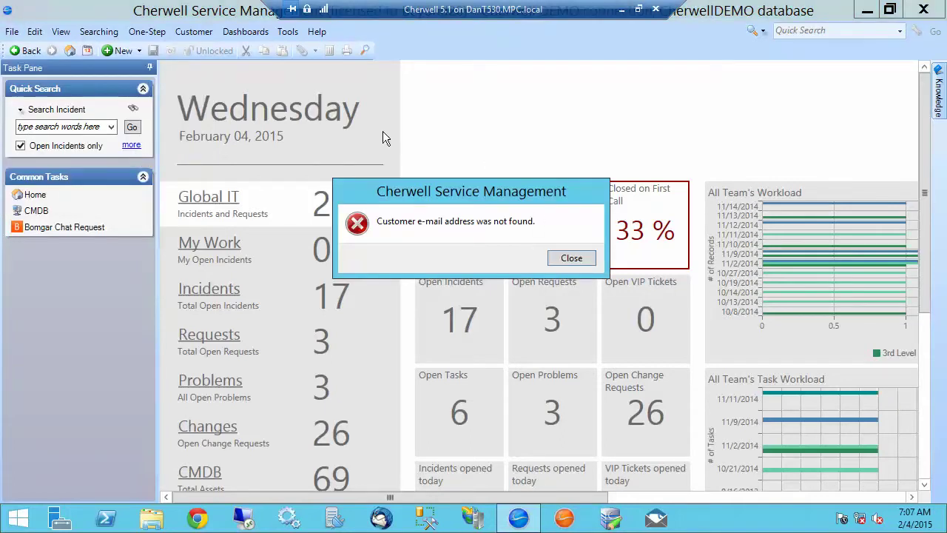
click(575, 258)
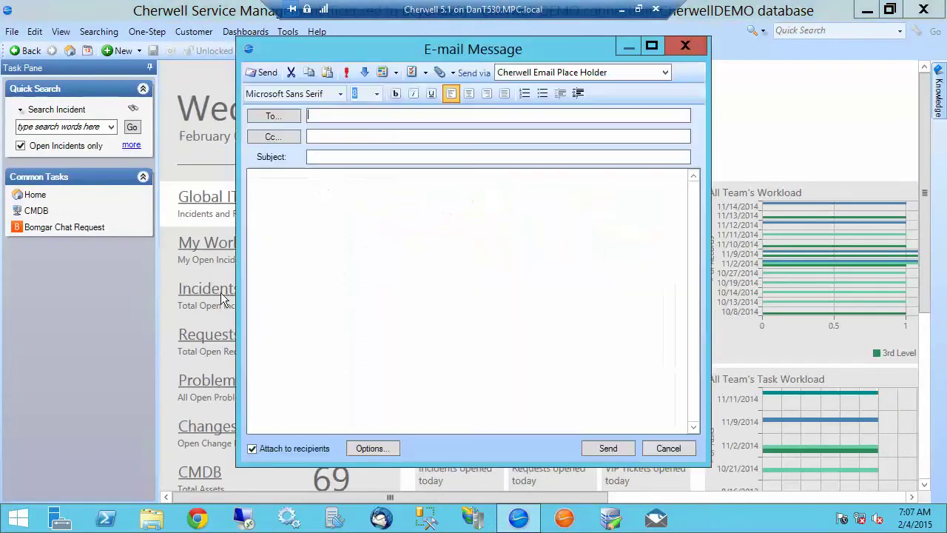
click(669, 448)
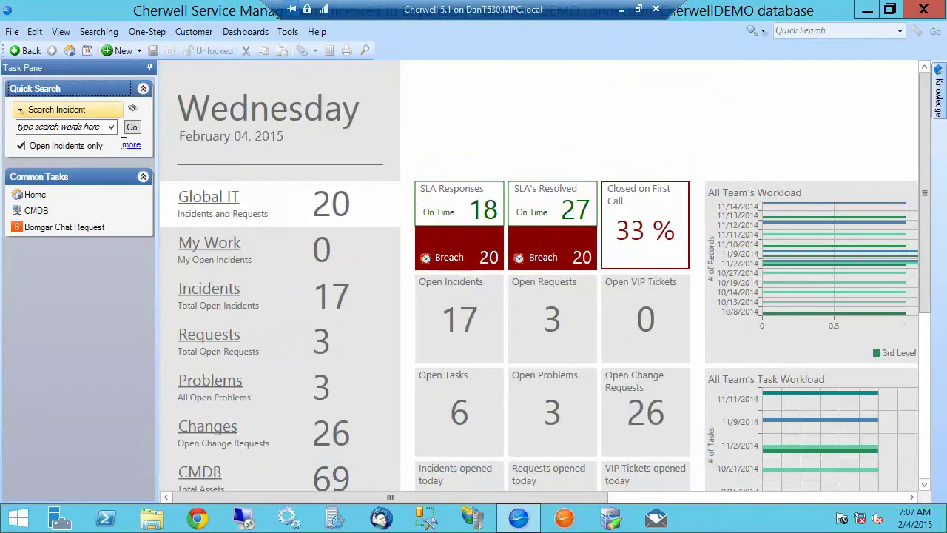
- Open service request 101331 from the open incidents and preview an e-mail to its current customer without sending it
click(132, 127)
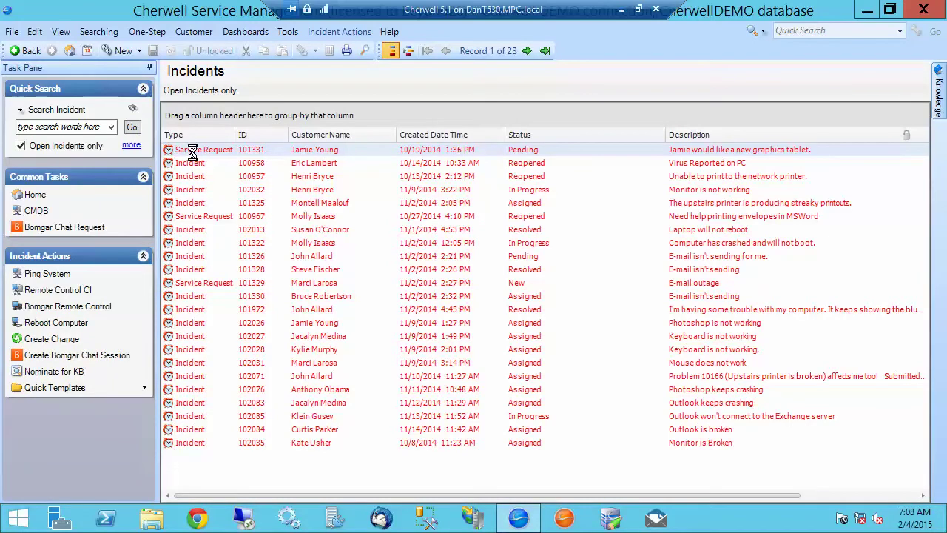
double_click(193, 152)
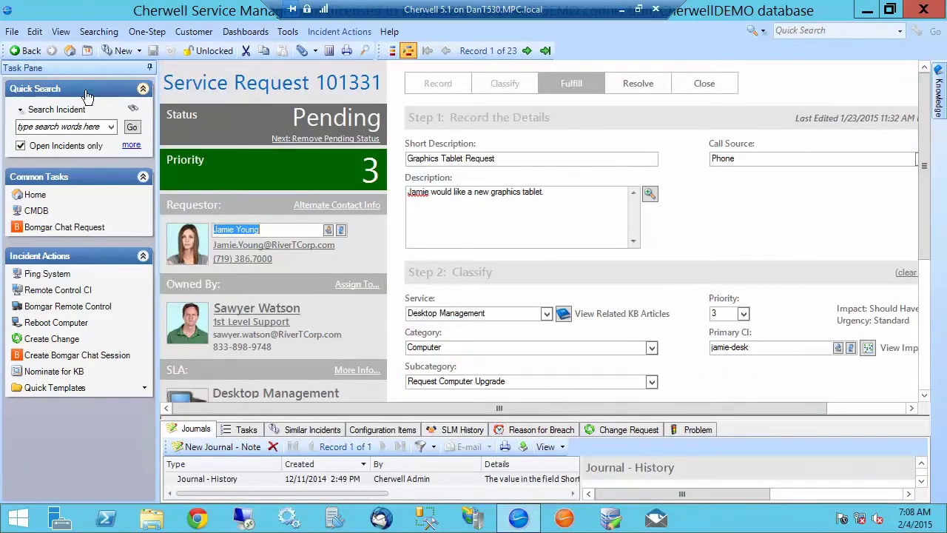
click(12, 31)
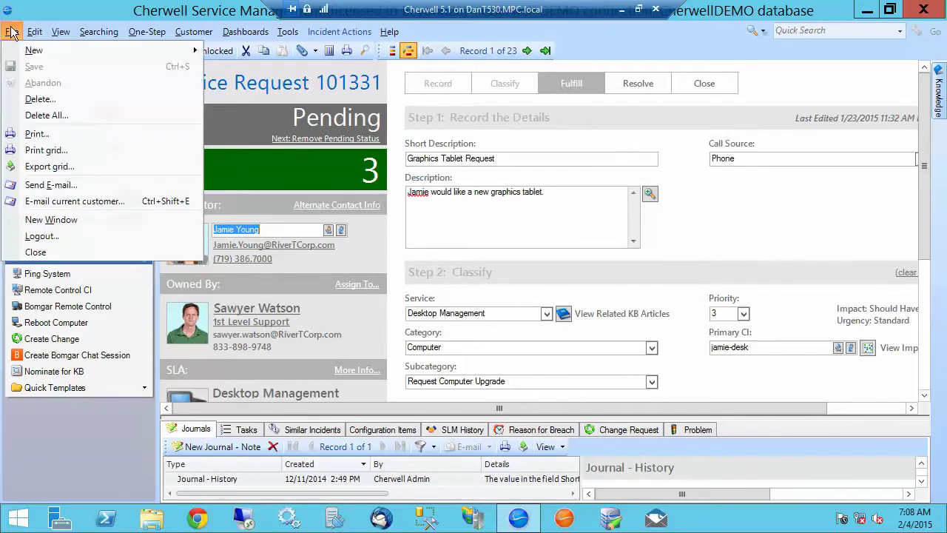
click(87, 203)
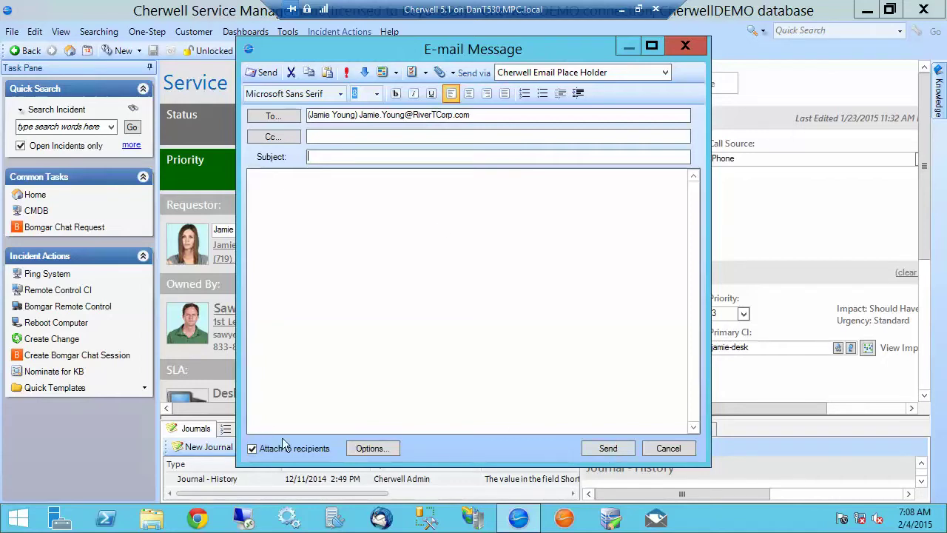
click(668, 449)
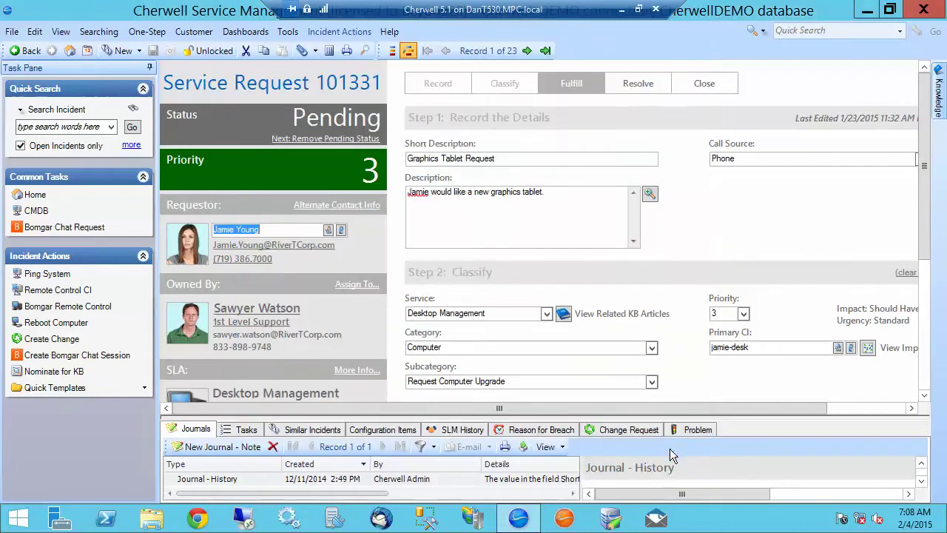
- Search for open change requests and open change 10390, the emergency reboot of the file server
click(48, 110)
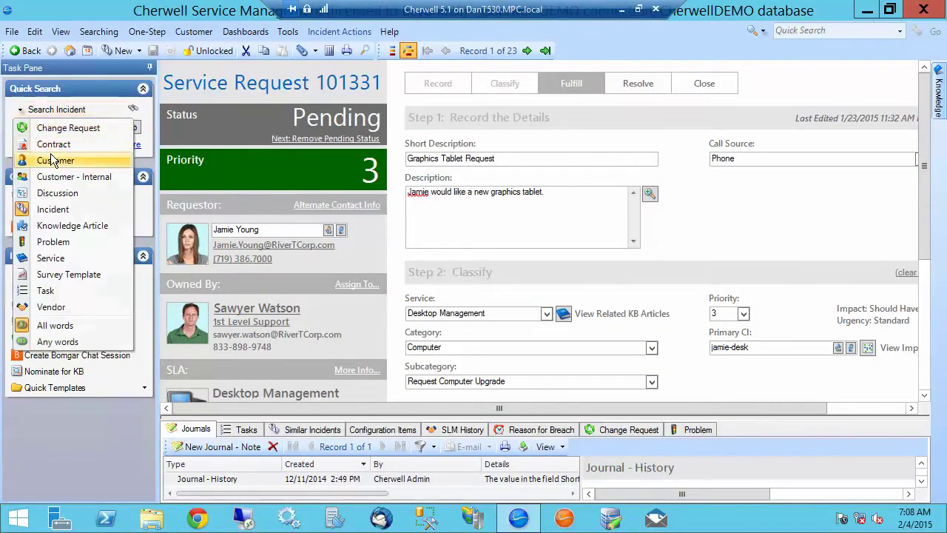
click(57, 131)
click(133, 126)
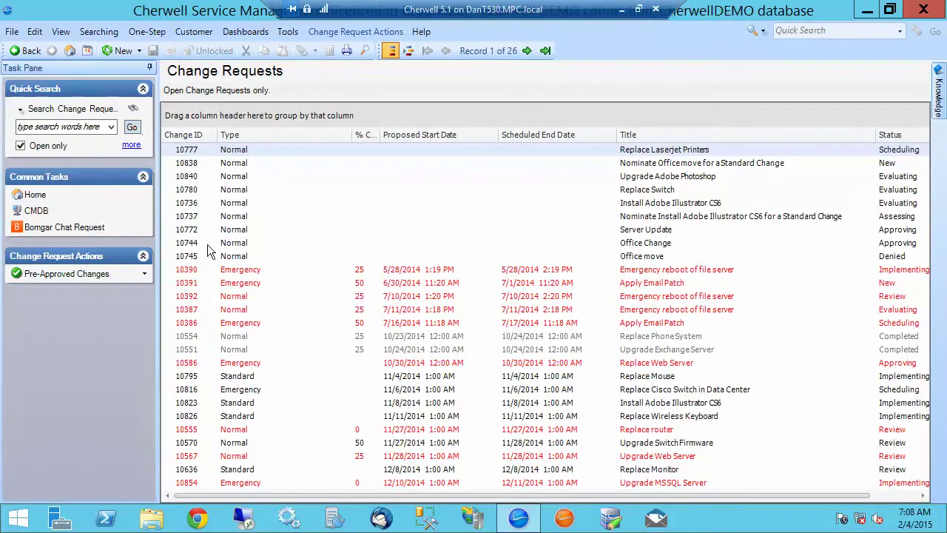
click(211, 271)
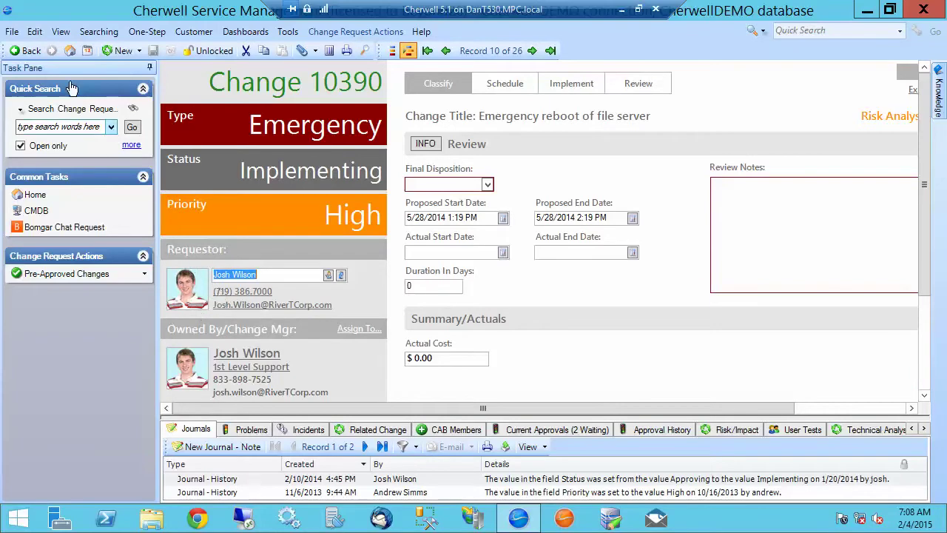
- Preview an e-mail to the change request's current customer and cancel it without sending
click(12, 31)
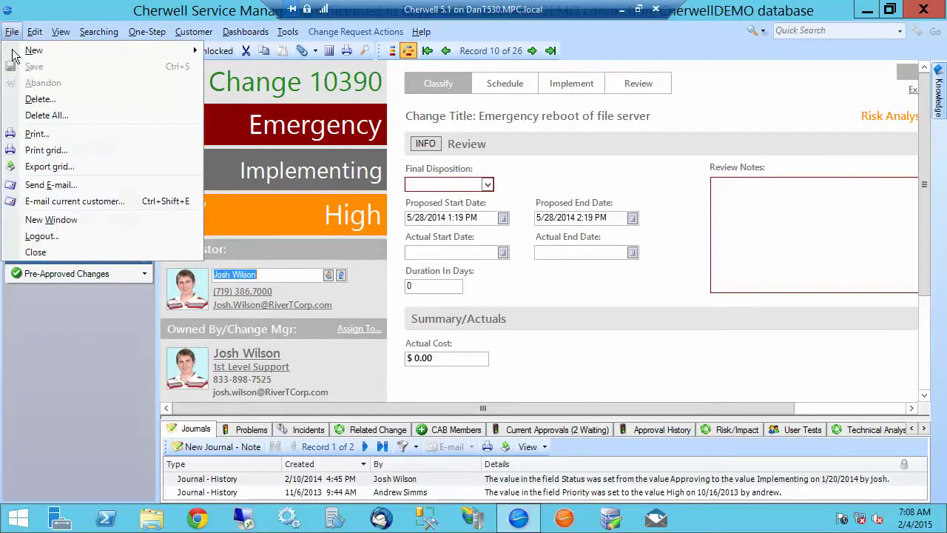
click(43, 203)
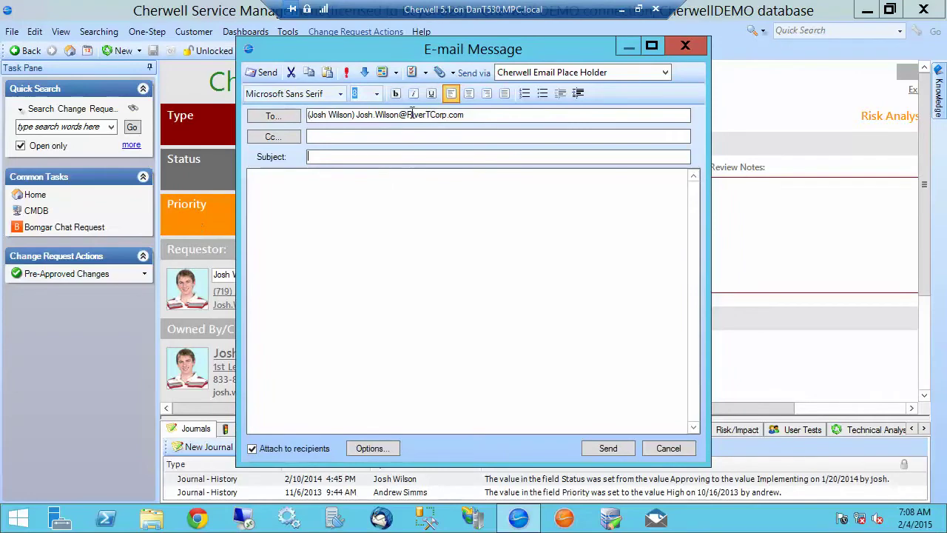
click(651, 452)
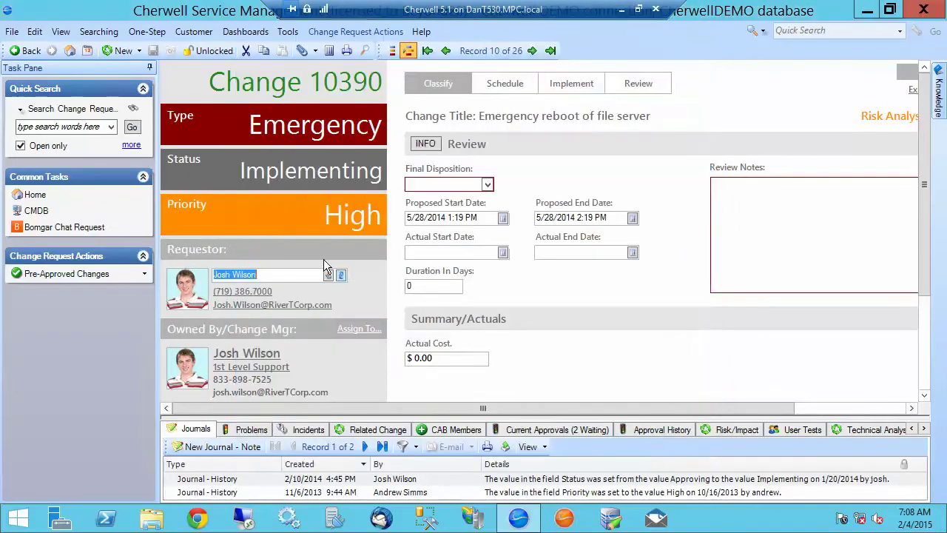
- Search for open problems and open problem 10166 about the broken upstairs printer
click(72, 111)
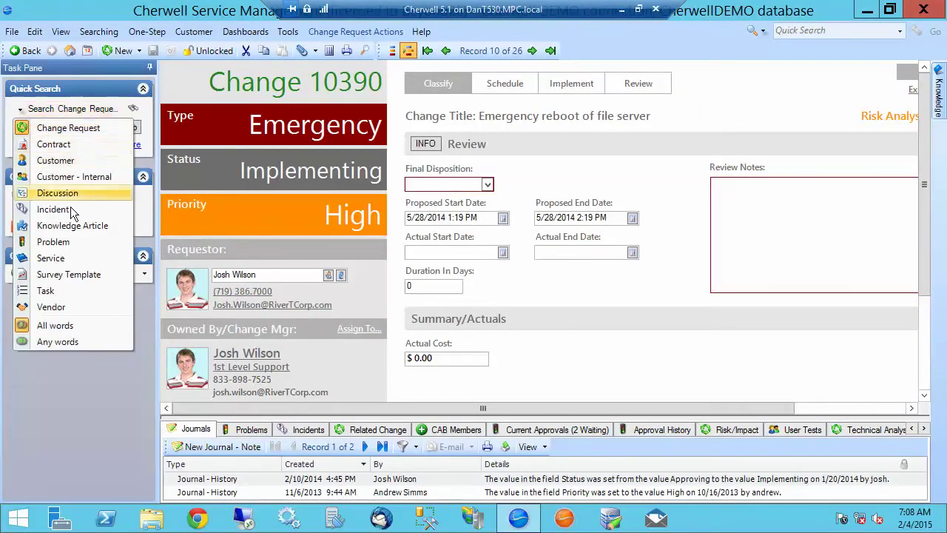
click(63, 241)
click(132, 129)
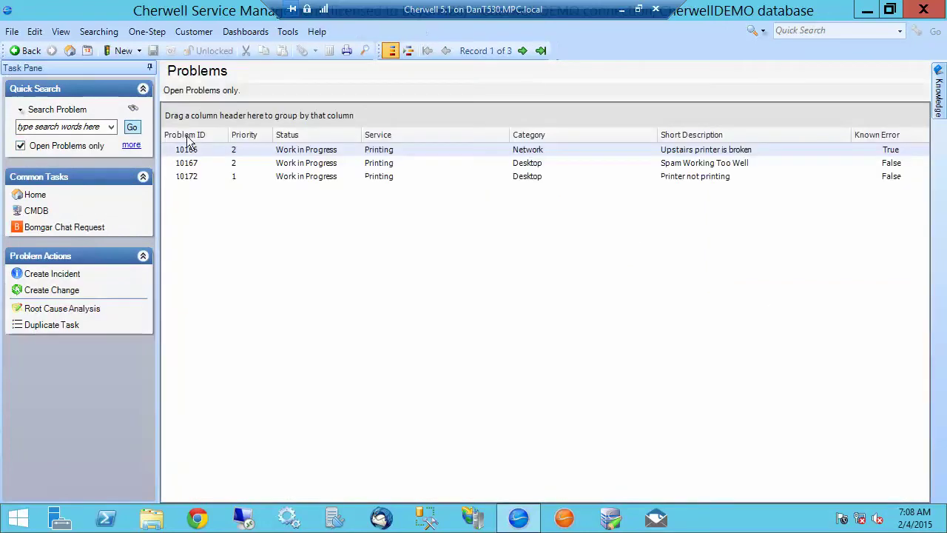
double_click(304, 153)
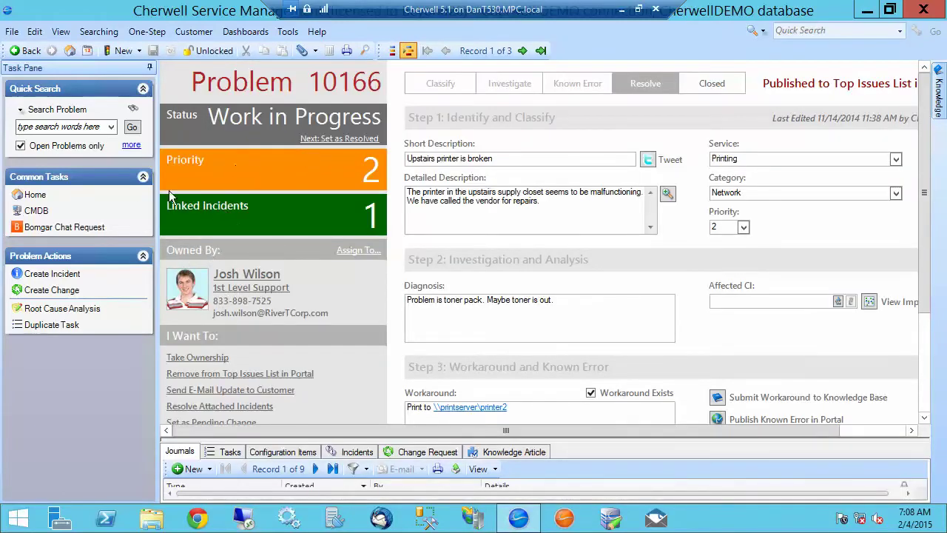
- Try to e-mail the current customer from the open problem record, closing the alert to reach the message form
click(12, 31)
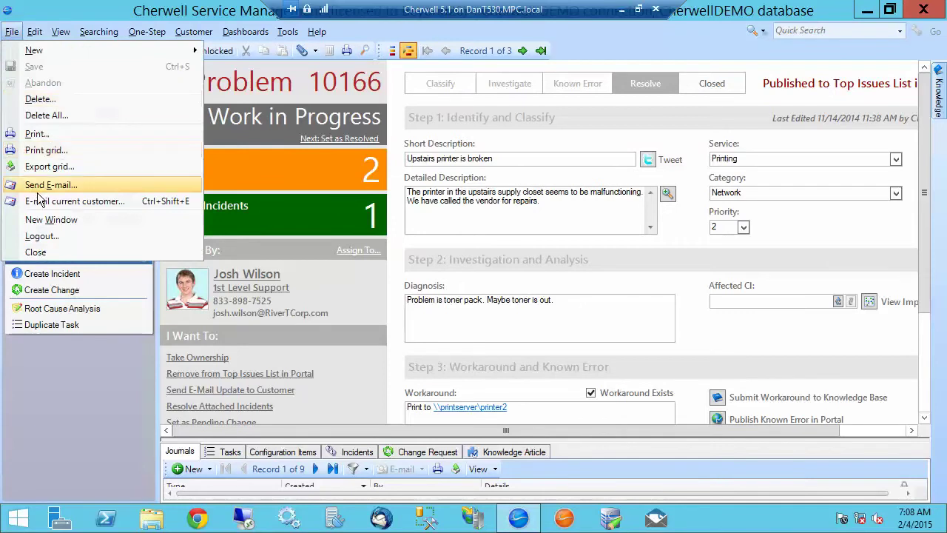
click(170, 201)
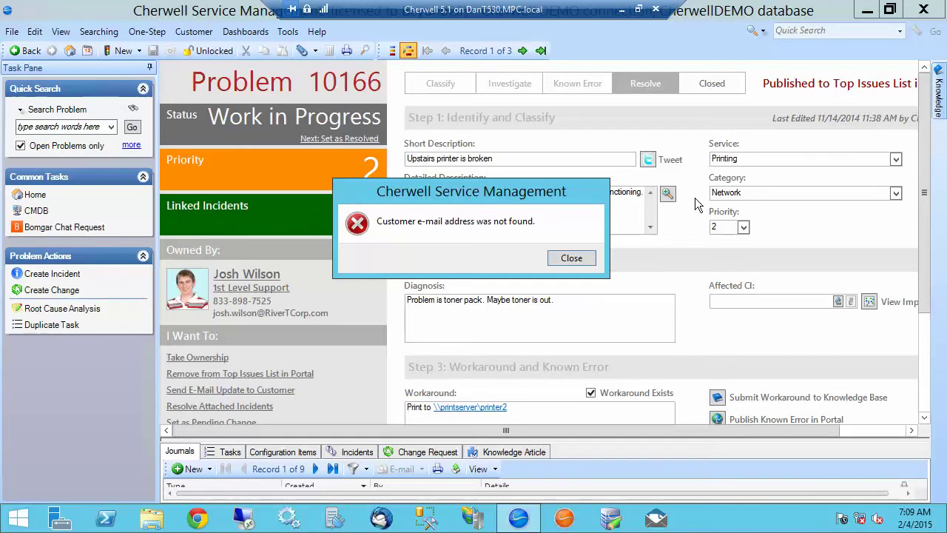
click(571, 258)
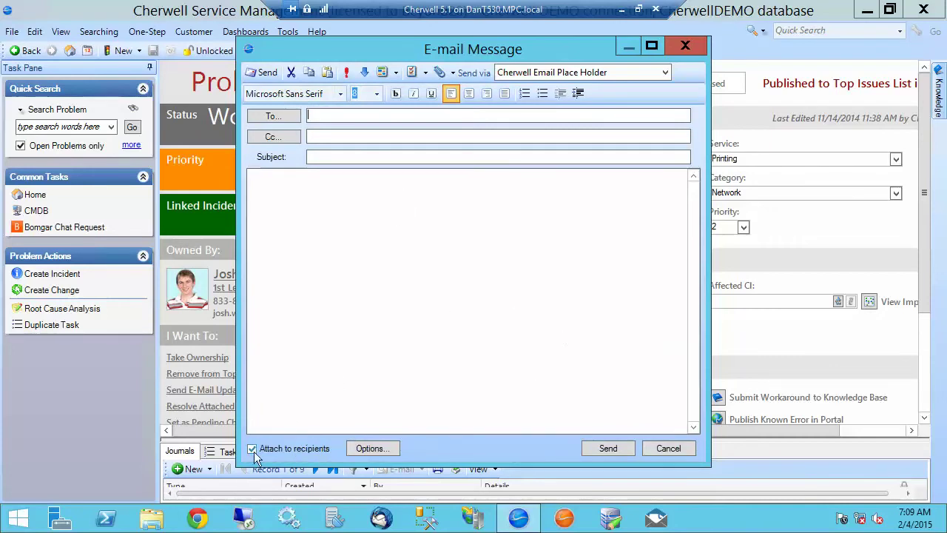
- Turn the Attach to recipients option off and back on, and cancel the e-mail message
click(254, 450)
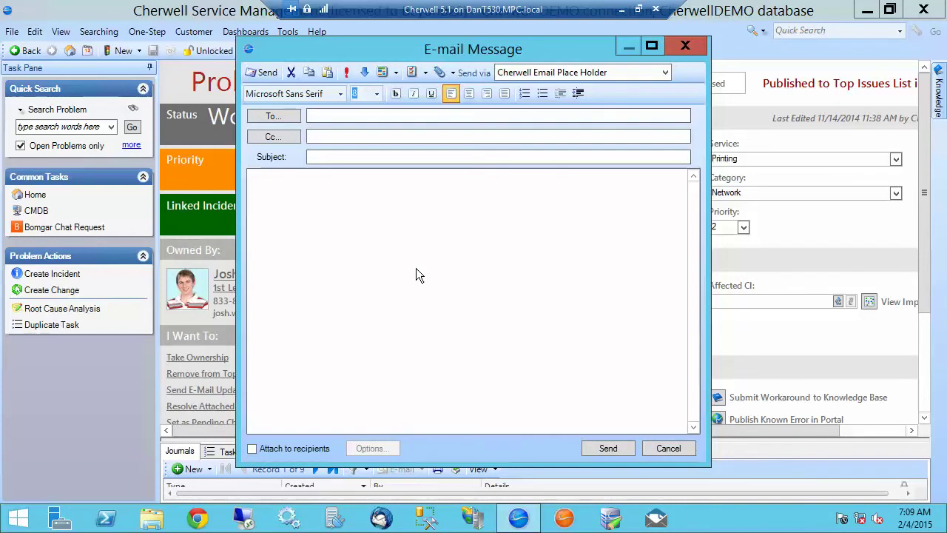
click(252, 449)
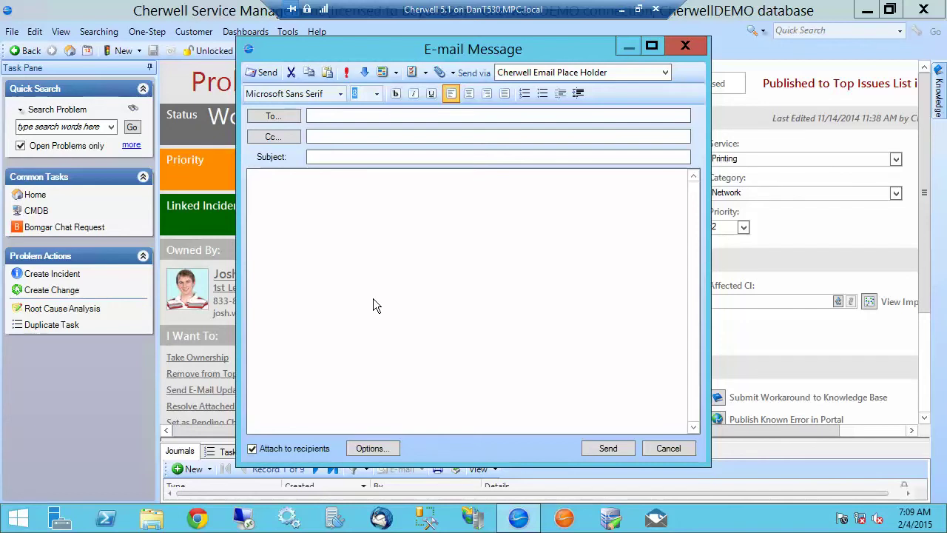
click(667, 448)
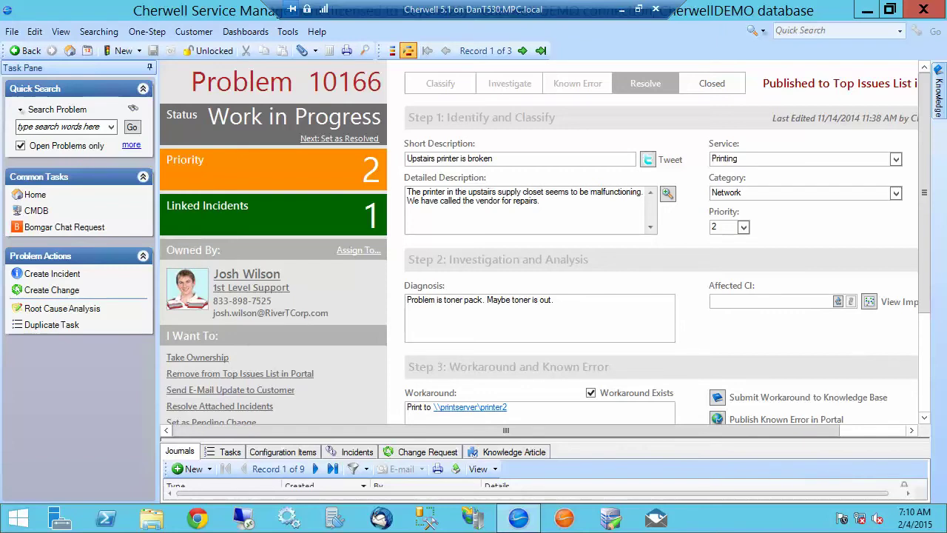
click(12, 31)
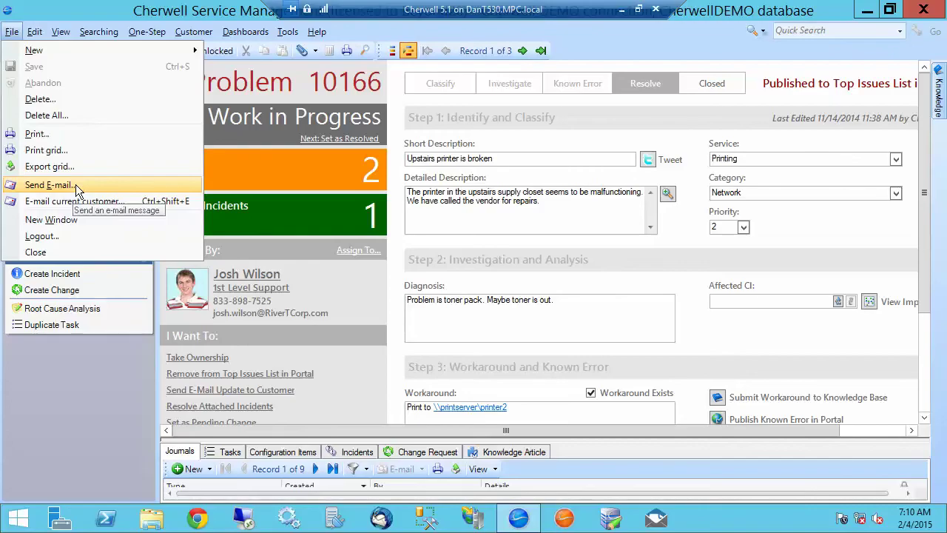
click(72, 389)
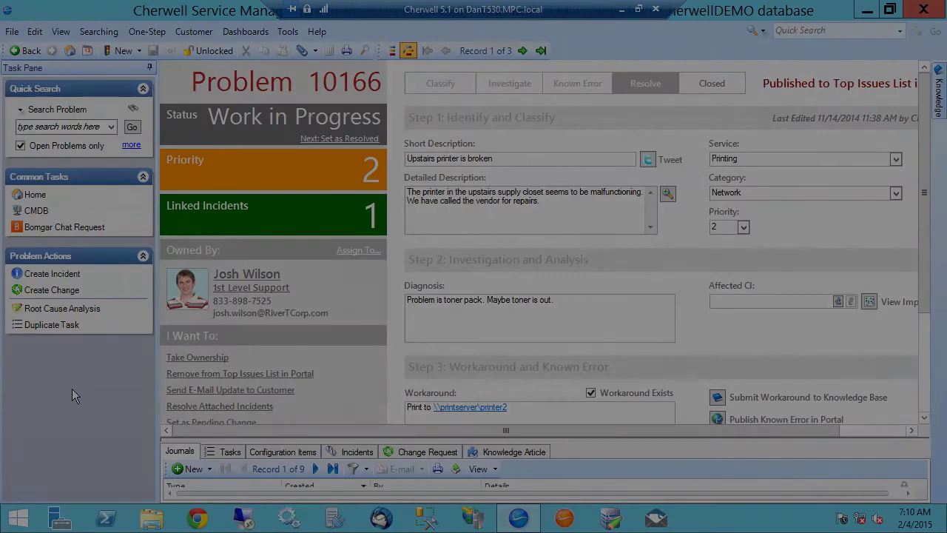